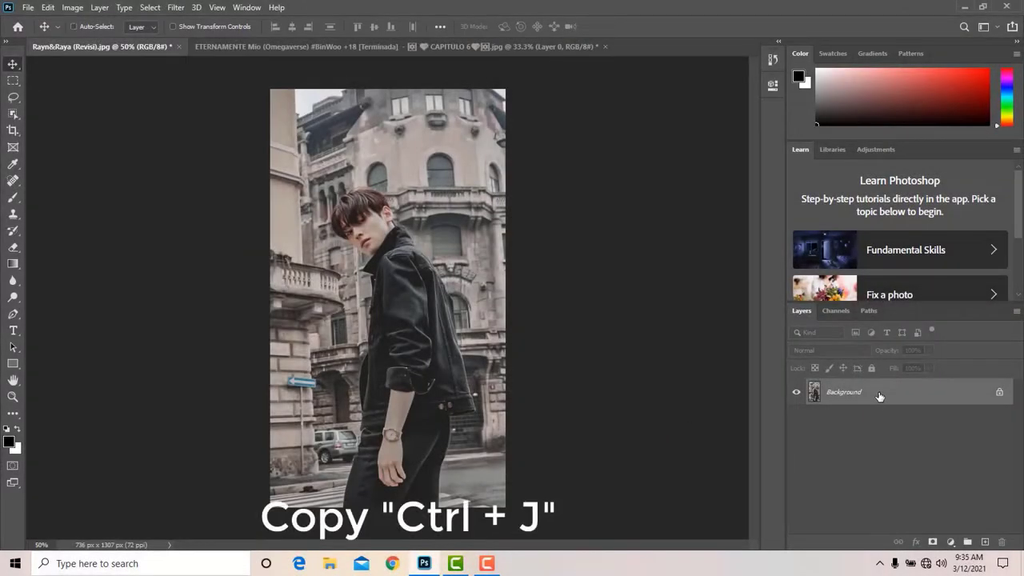
Duplicate the Background layer and convert the copy to a smart object.
key(ctrl+j)
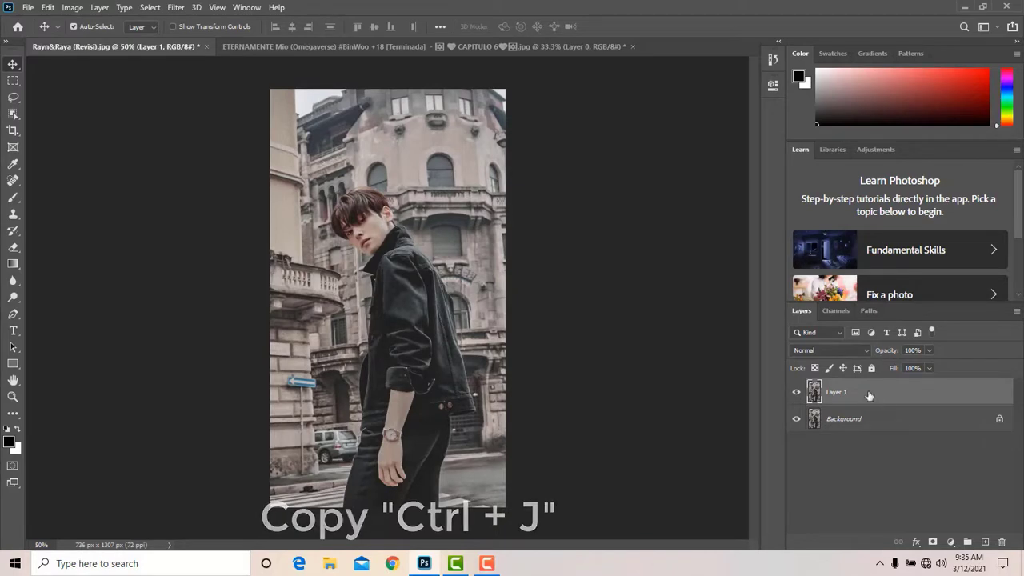
right_click(851, 393)
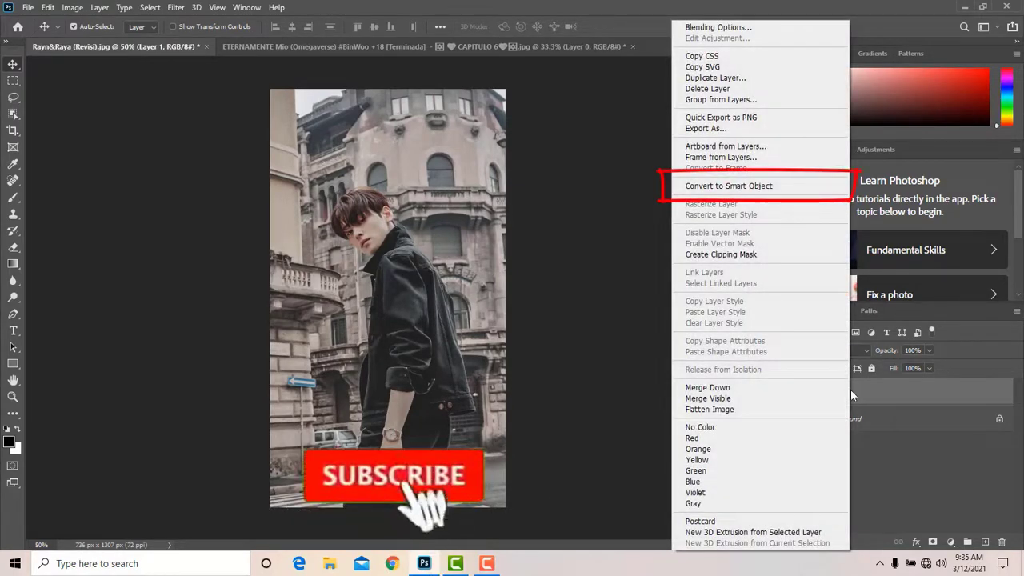
click(736, 188)
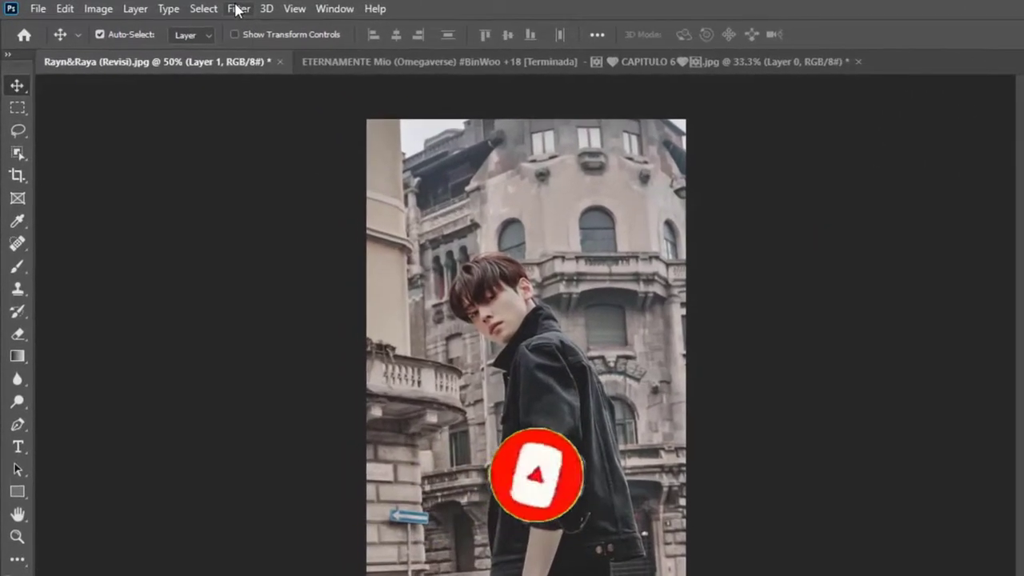
Start the Camera Raw Filter on the smart object and set Temperature to +6 and Contrast to +5.
click(175, 8)
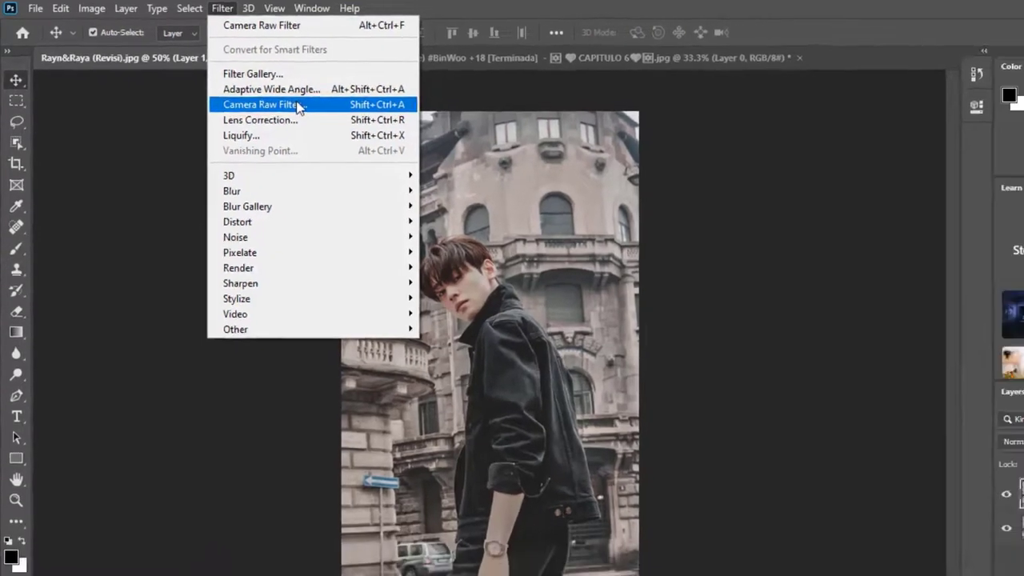
click(282, 112)
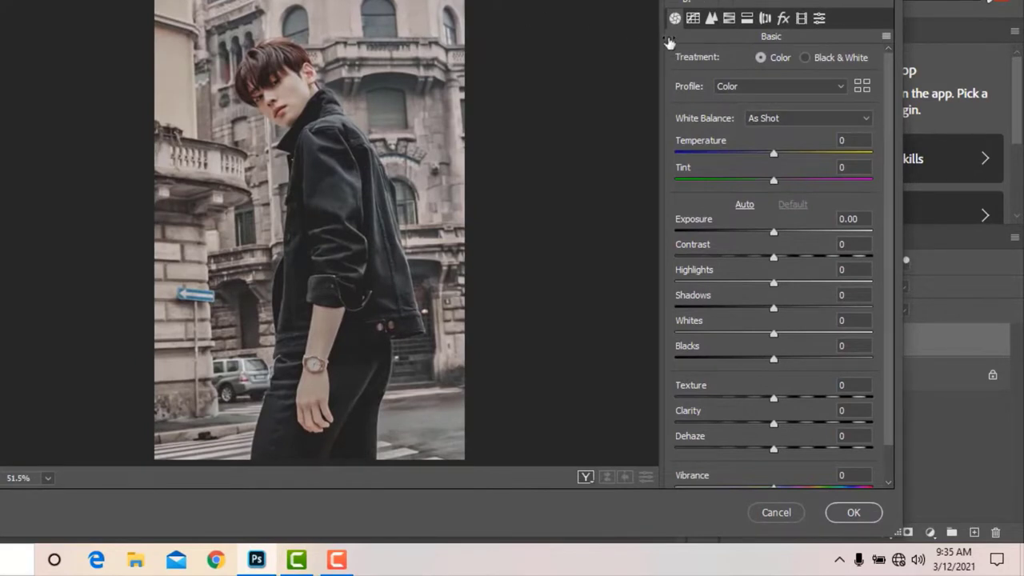
drag(847, 140, 824, 148)
text(6)
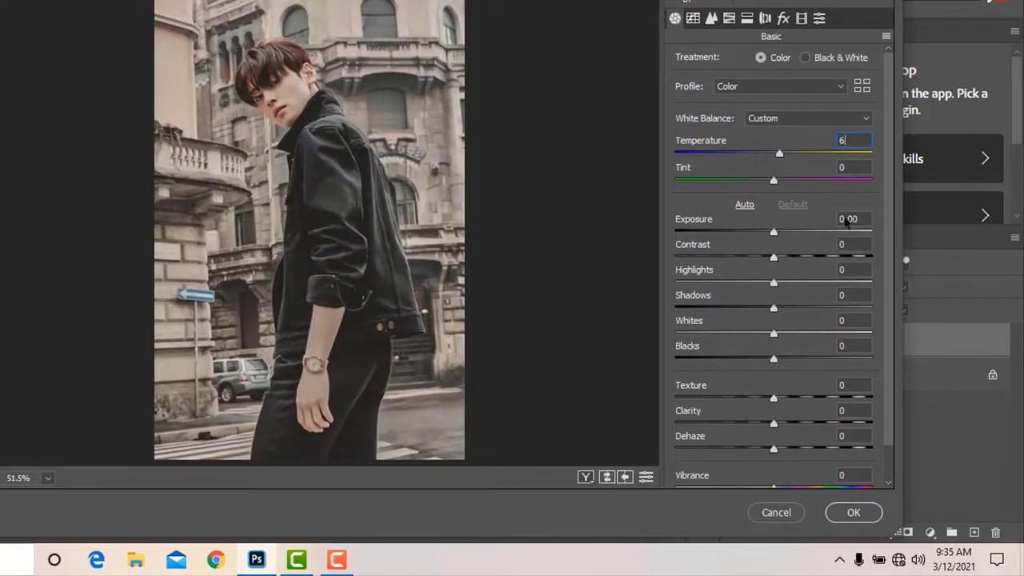
click(851, 244)
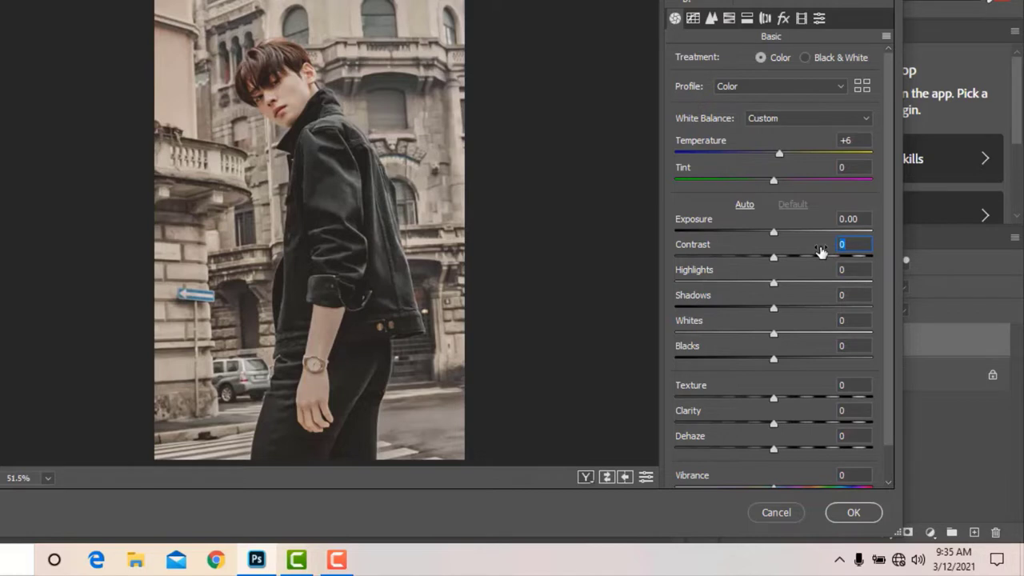
text(5)
key(Tab)
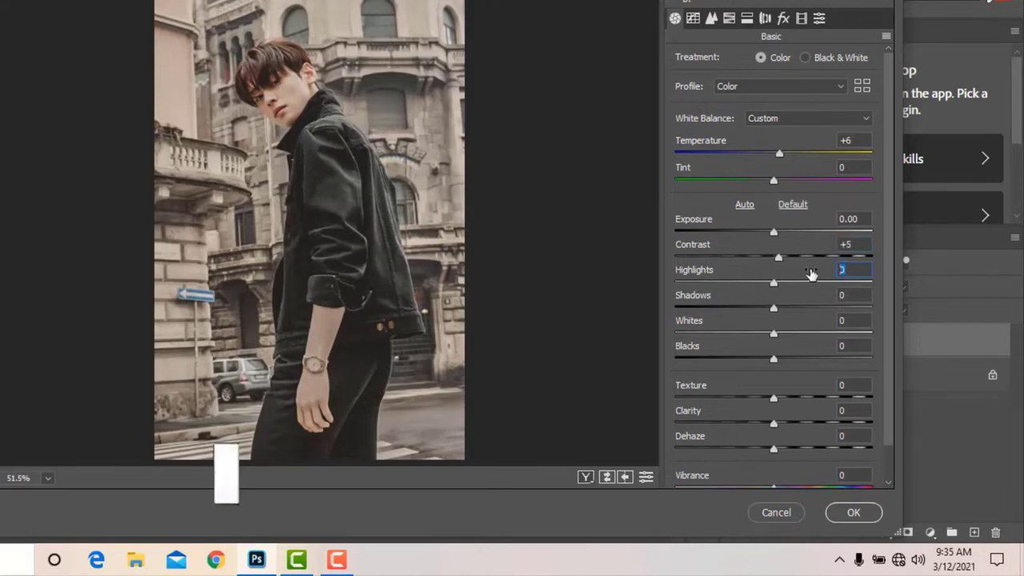
Set the basic tones to Highlights -87, Shadows +30, Whites -27 and Blacks -26.
text(-)
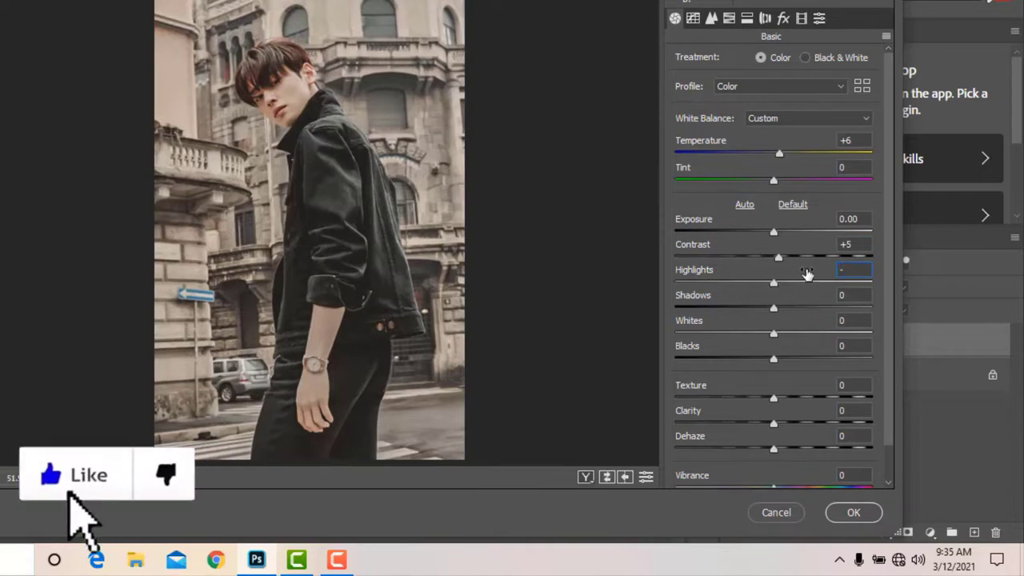
text(87)
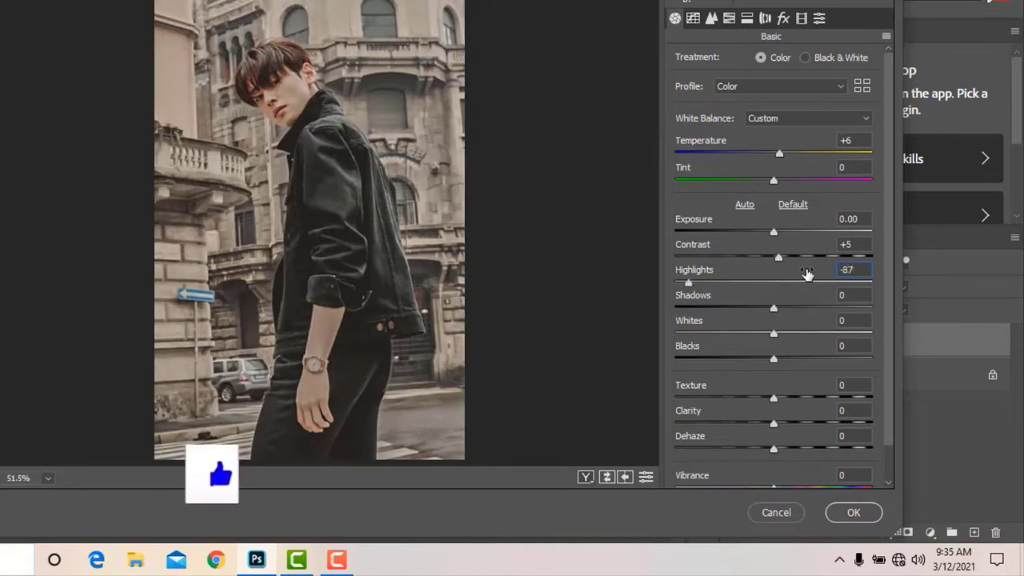
click(853, 295)
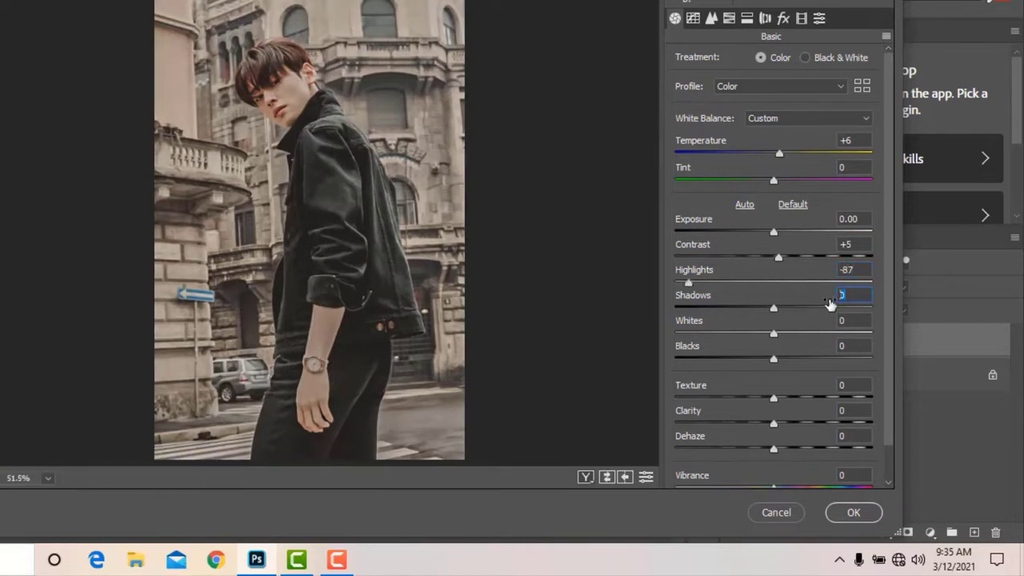
text(30)
key(Tab)
text(-27)
key(Tab)
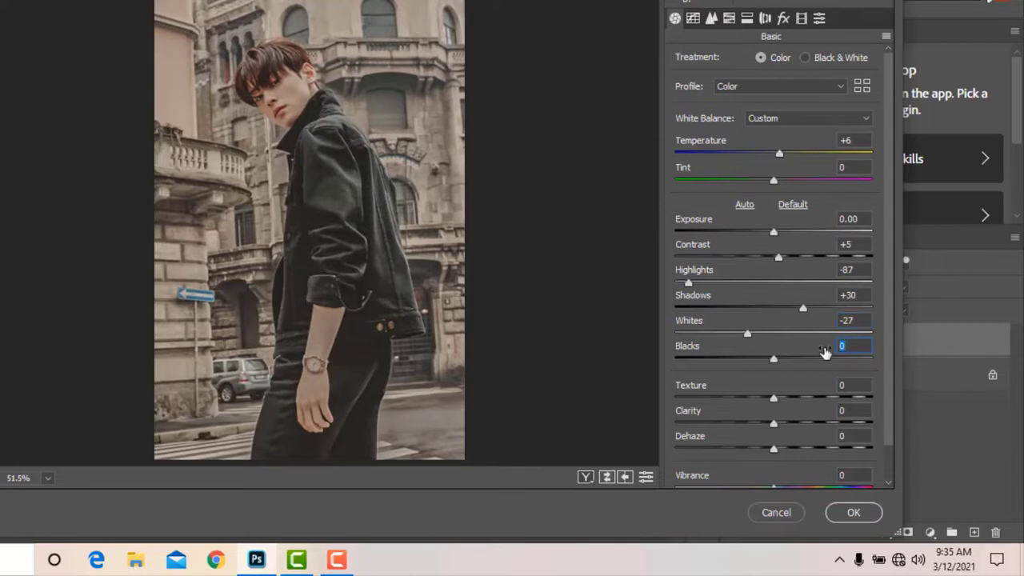
text(-26)
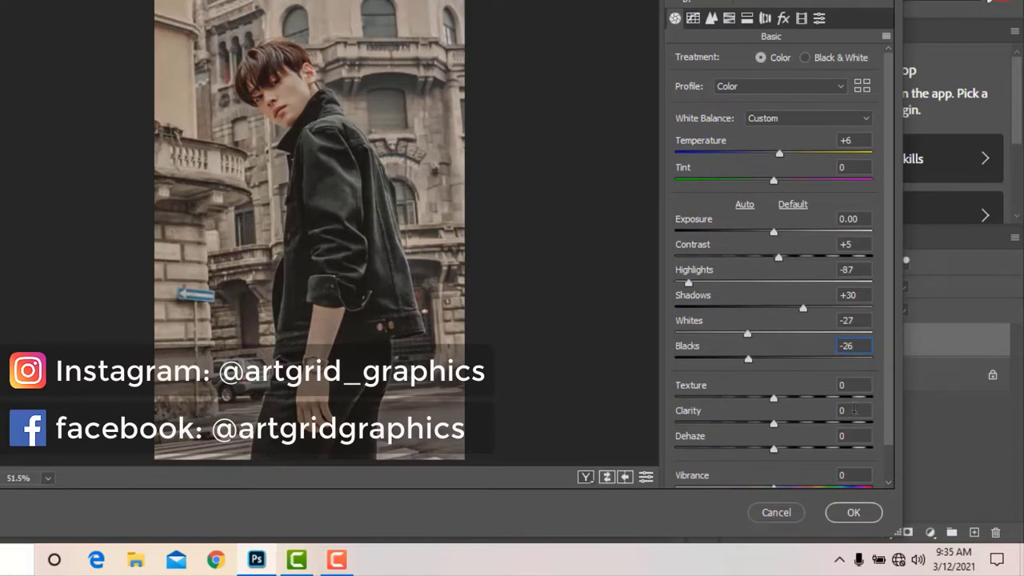
Set Clarity to +45, Vibrance to +14 and Saturation to -15 in the basic adjustments.
click(851, 410)
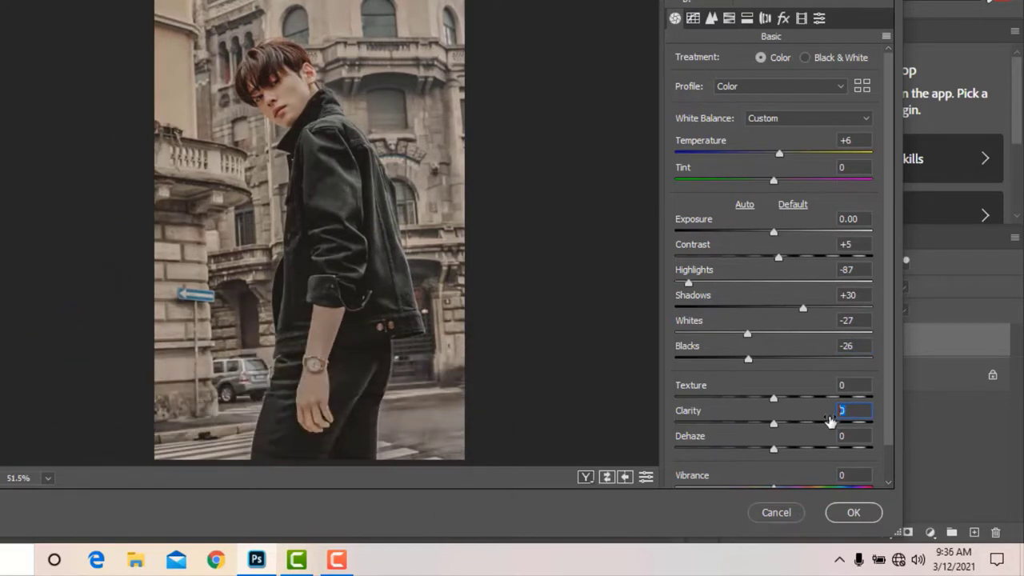
text(45)
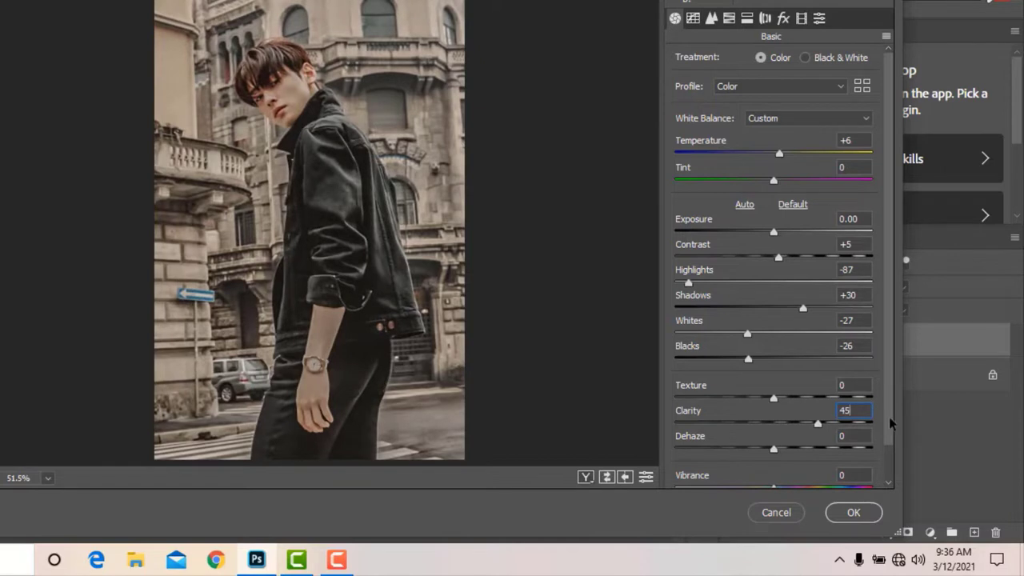
drag(889, 419, 891, 464)
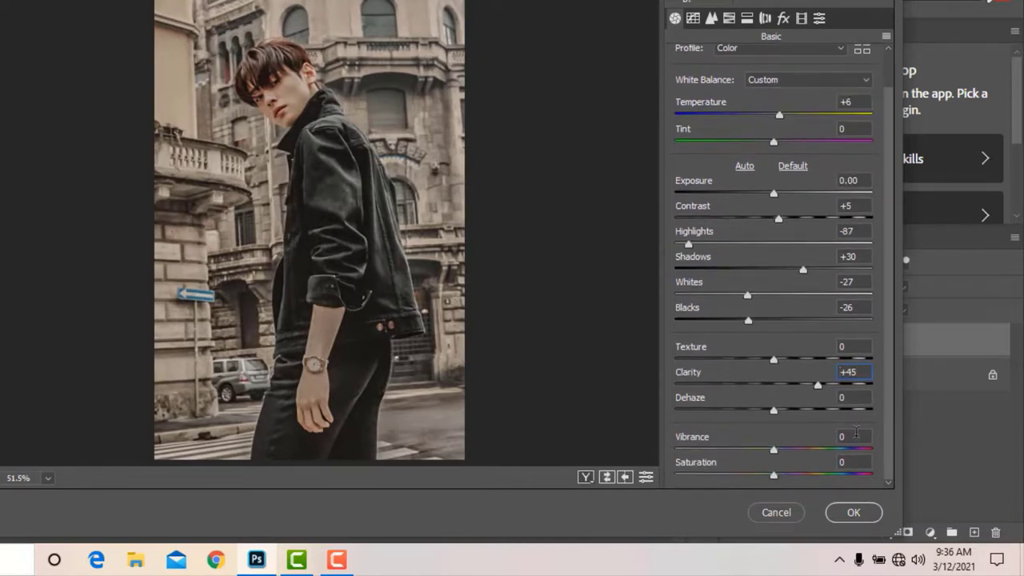
click(854, 435)
text(14)
click(846, 463)
text(-15)
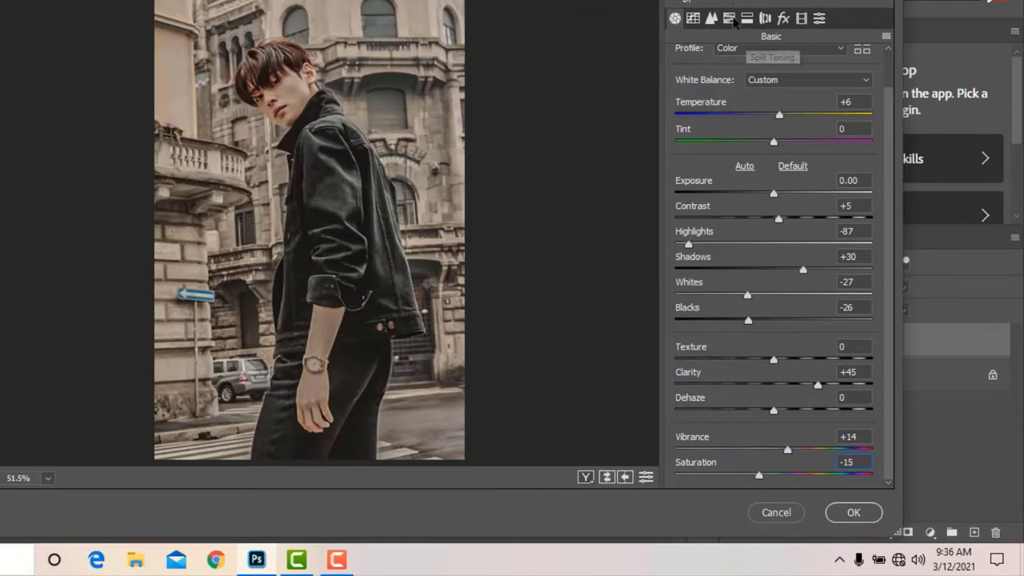
Shift the HSL hues to Oranges -9, Yellows -53 and Greens -100, keeping Aquas at 0.
click(730, 20)
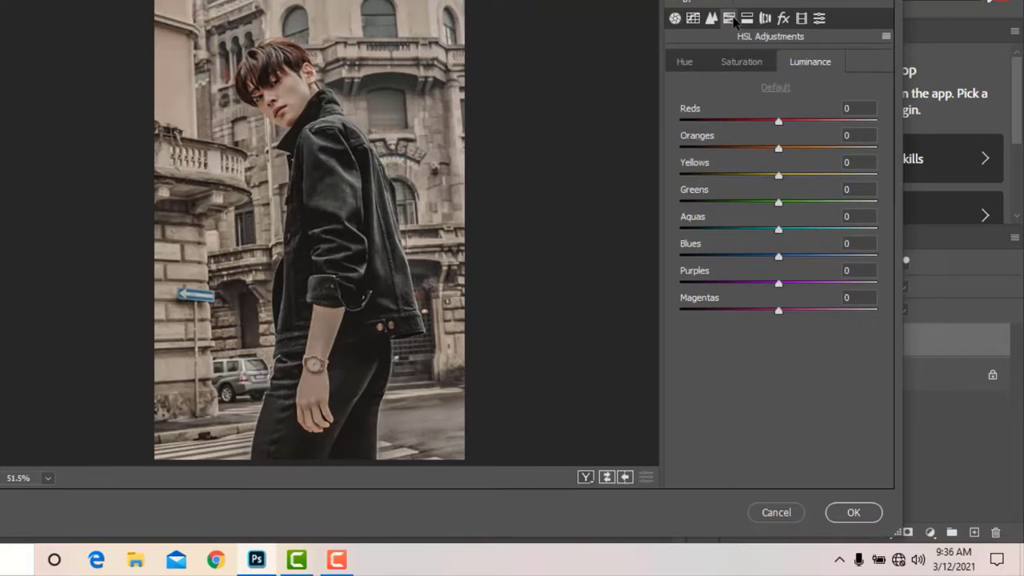
click(690, 63)
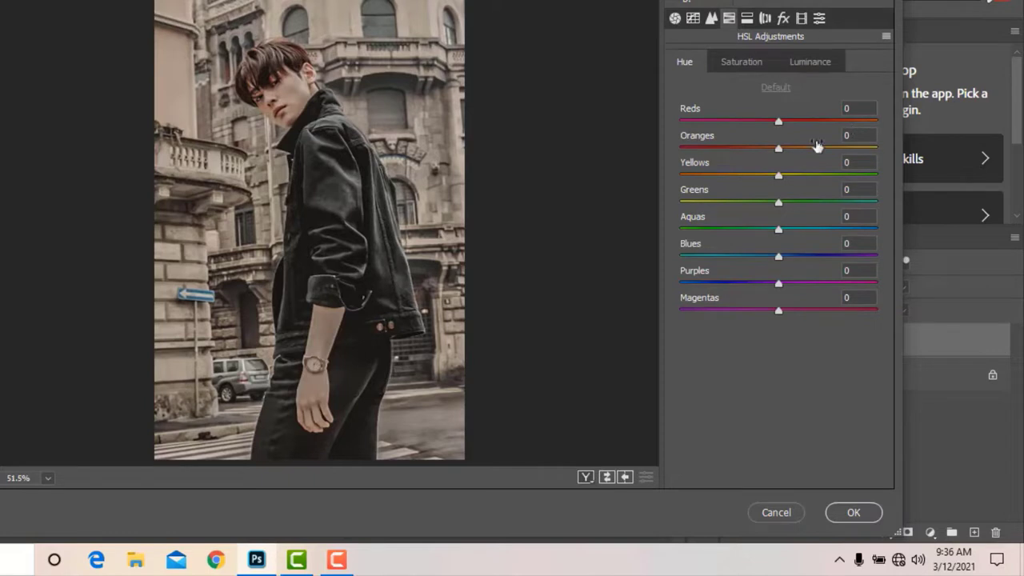
drag(778, 152, 769, 153)
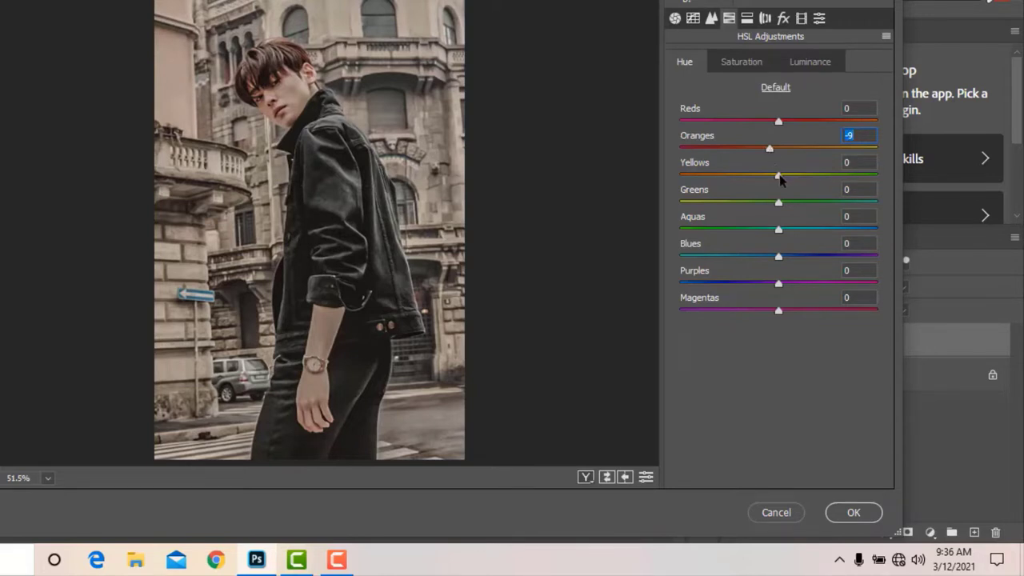
drag(779, 174, 728, 182)
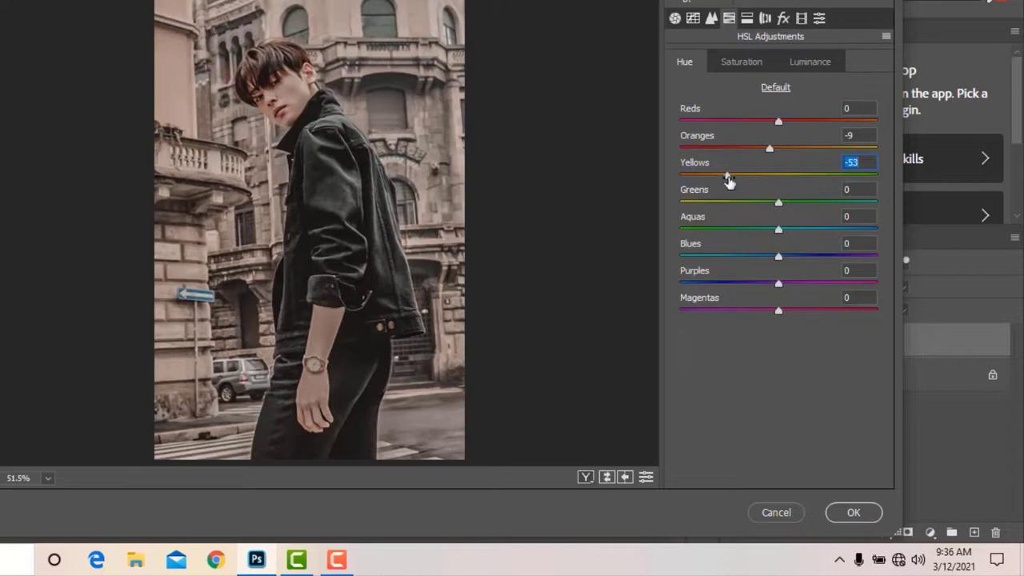
drag(780, 212, 679, 210)
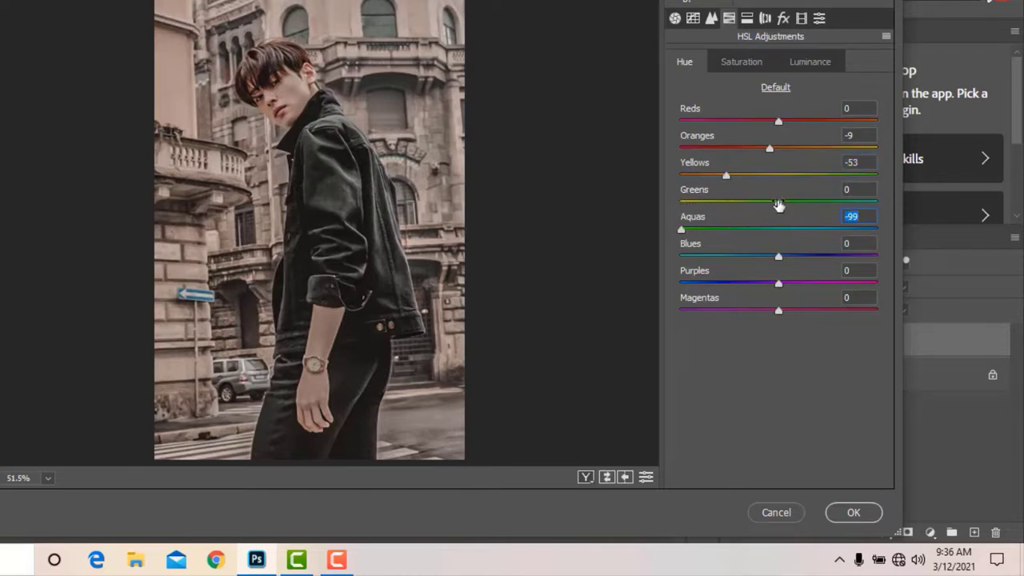
text(0)
drag(777, 204, 671, 205)
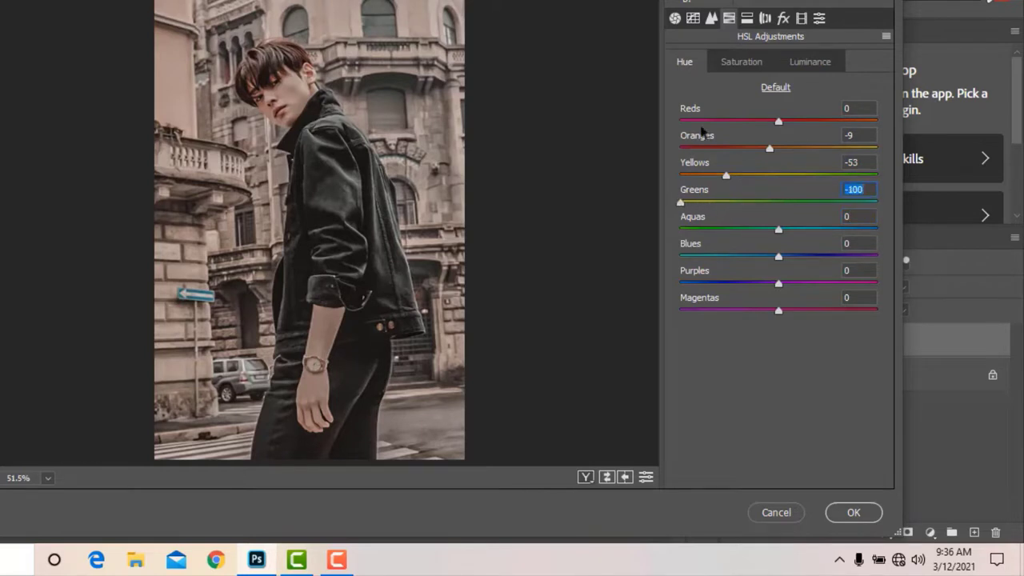
Set the HSL saturation to Reds +35, Oranges +15, Yellows -41 and Greens -100.
click(730, 64)
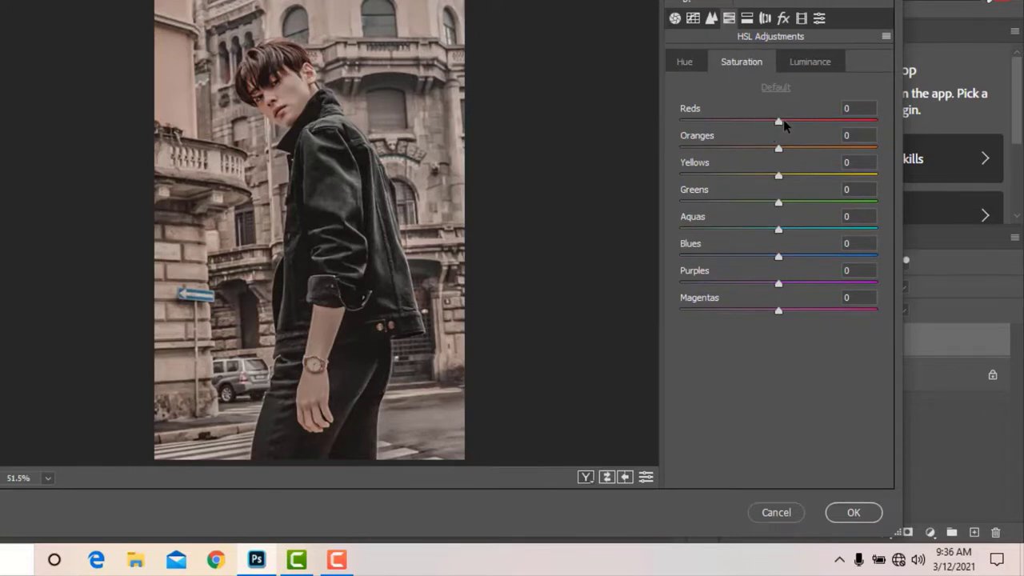
drag(783, 119, 797, 152)
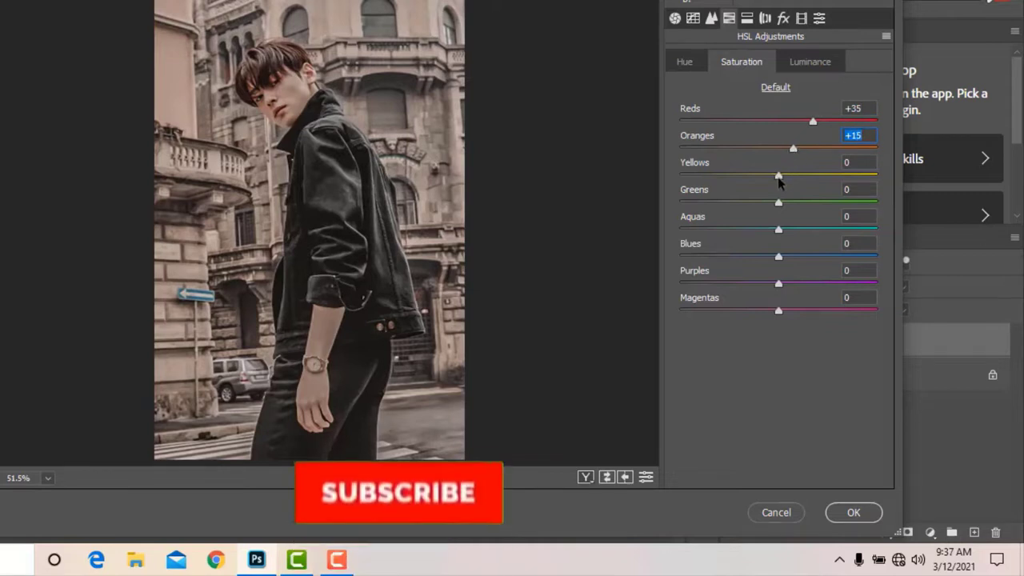
drag(779, 176, 739, 176)
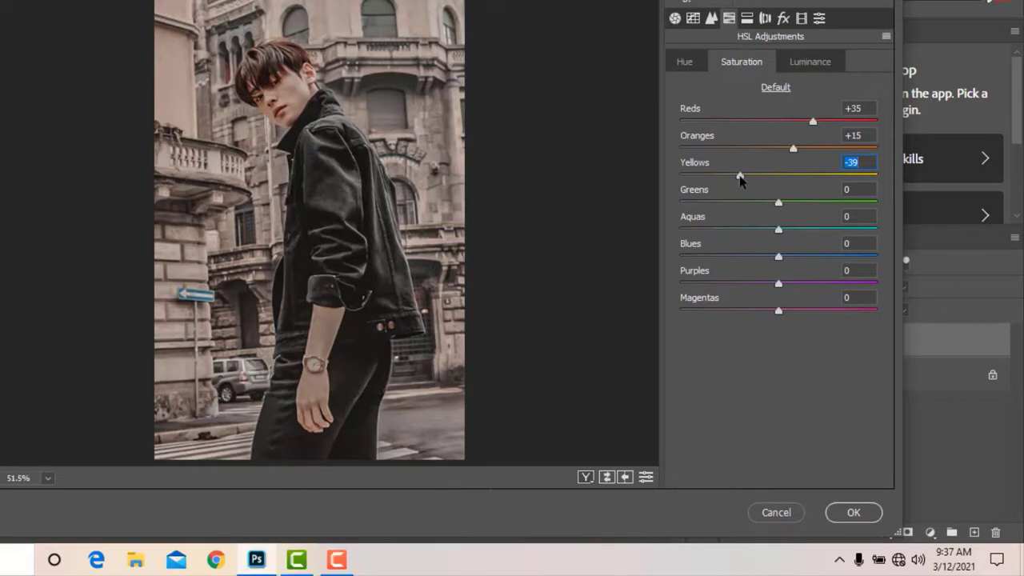
drag(739, 179, 737, 179)
drag(737, 175, 739, 174)
drag(778, 202, 679, 201)
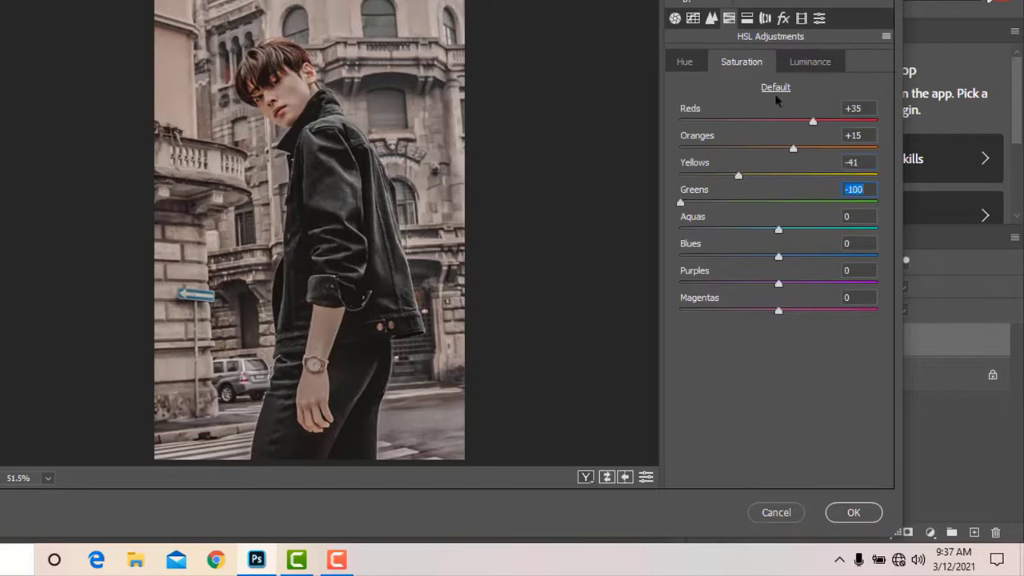
Set the HSL luminance of Oranges to +15 and the noise reduction Luminance to 46.
click(810, 64)
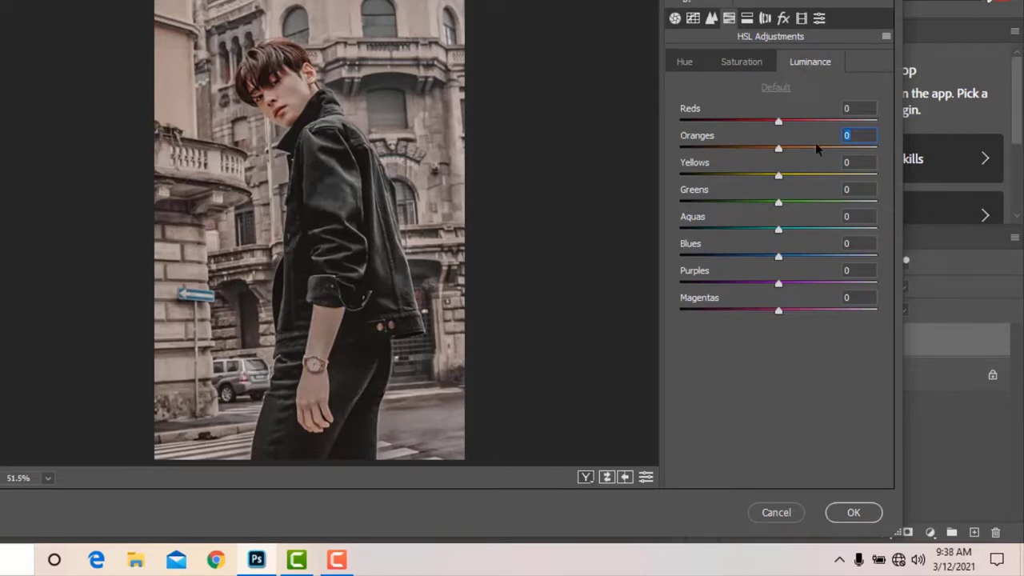
text(15)
click(710, 18)
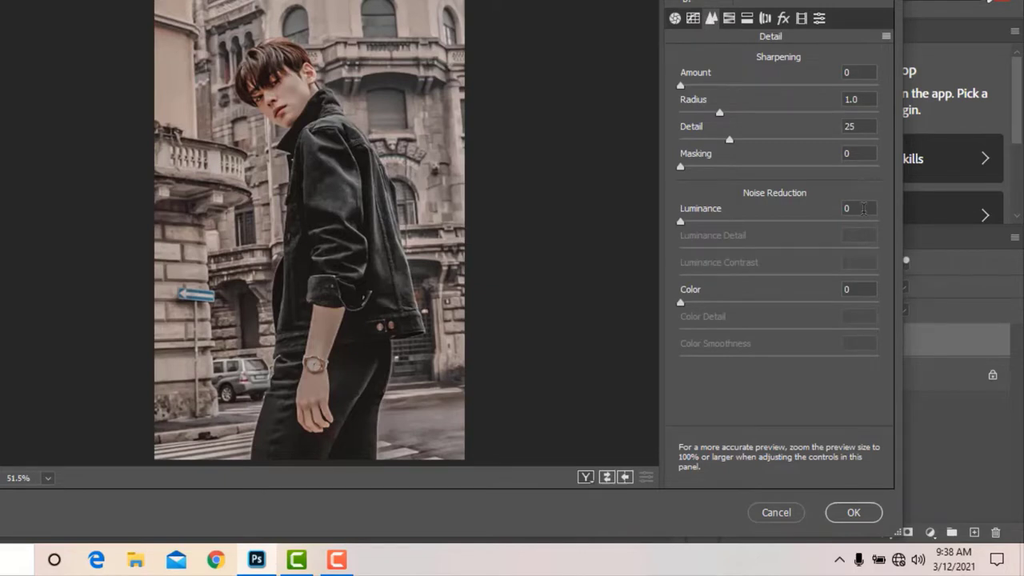
click(863, 208)
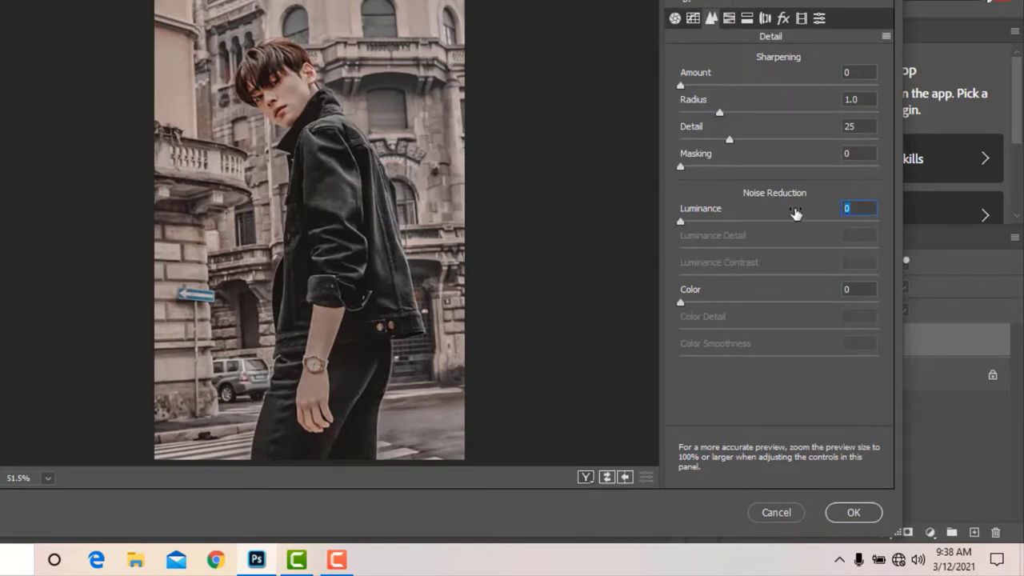
text(46)
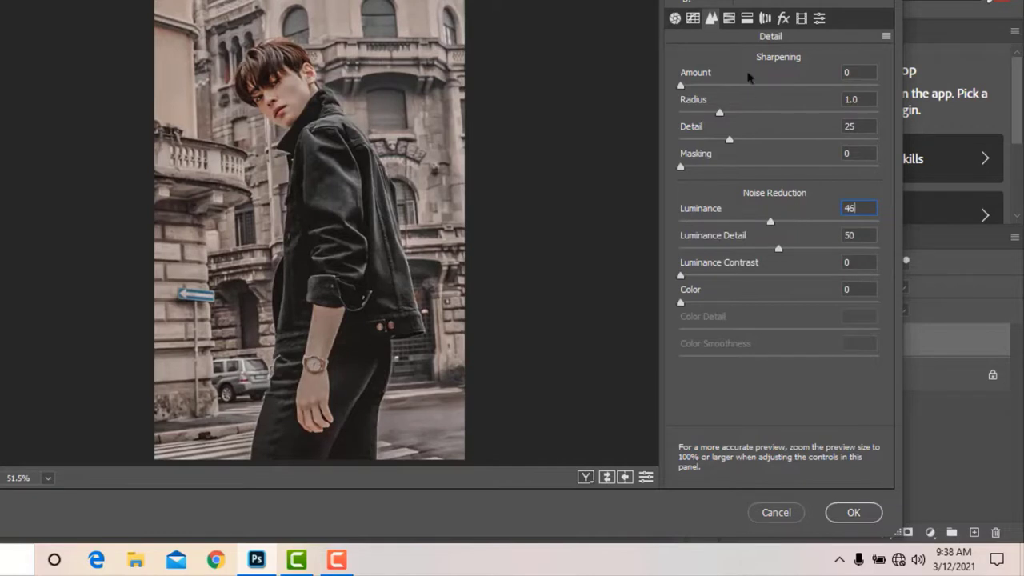
Set the Post Crop Vignetting Amount to -12 and compare the photo before and after side by side.
click(782, 19)
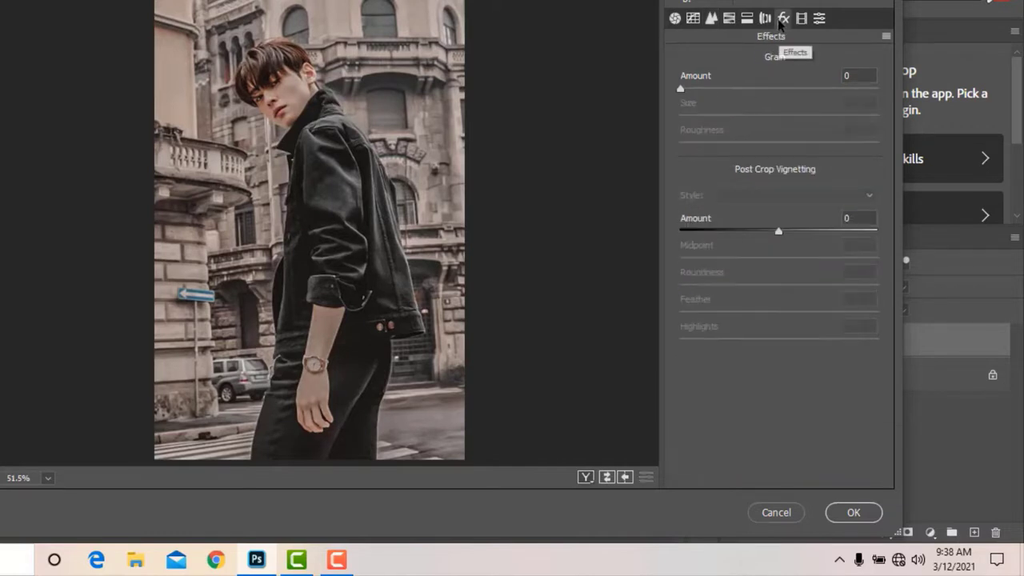
click(840, 217)
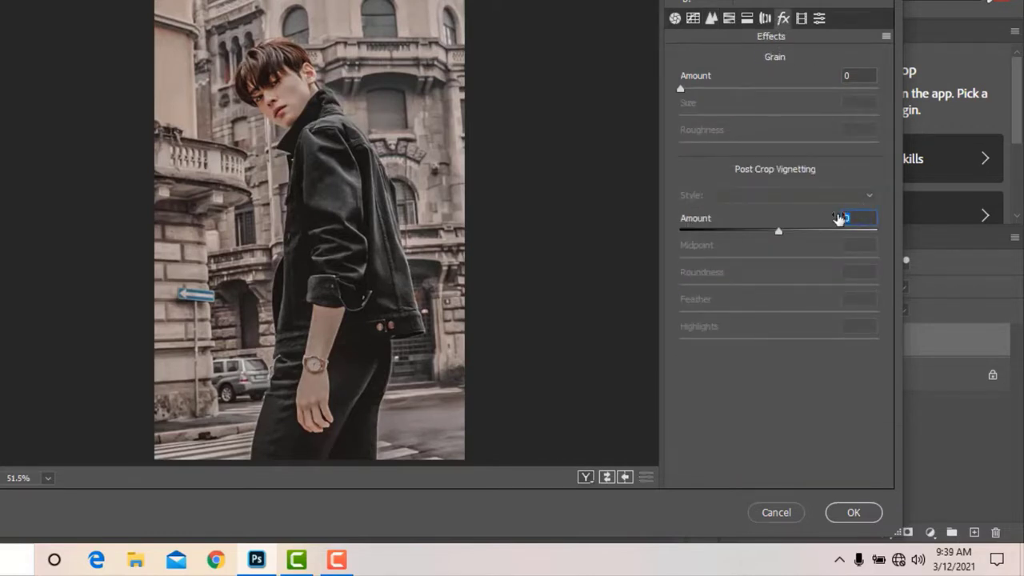
text(-12)
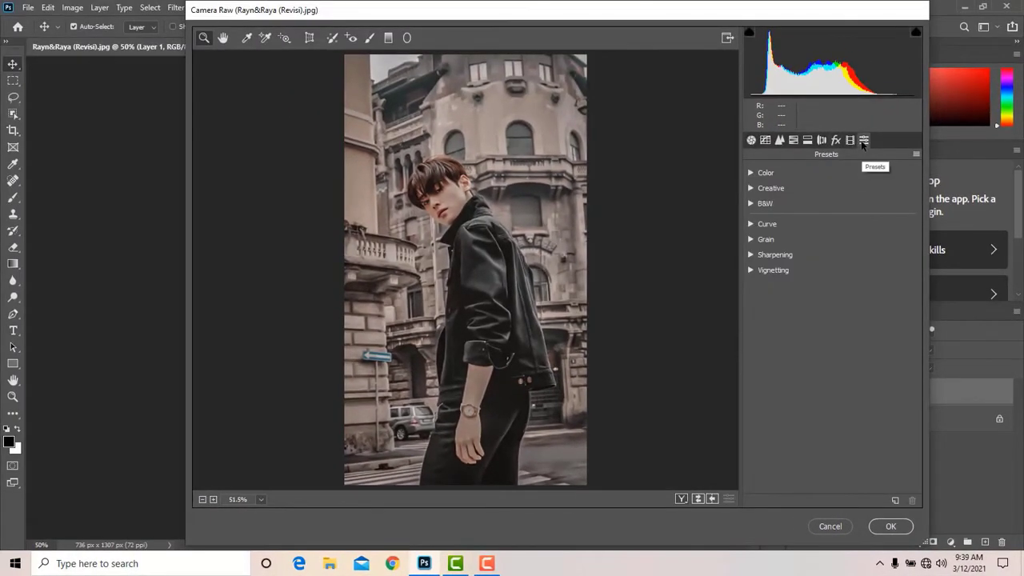
click(680, 499)
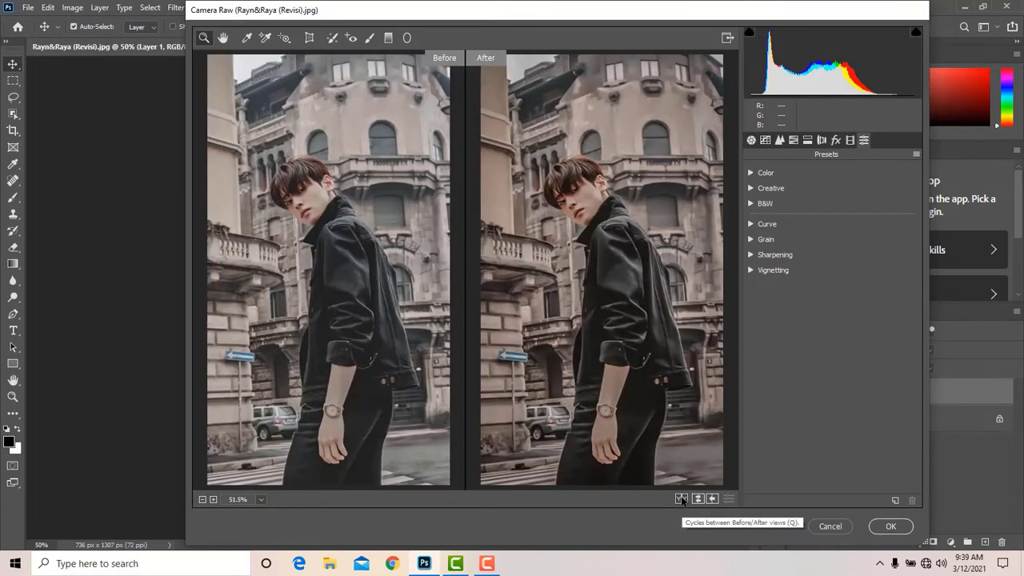
Save the Camera Raw settings as a user preset named "brown look effect" and apply the filter to the street portrait.
click(896, 499)
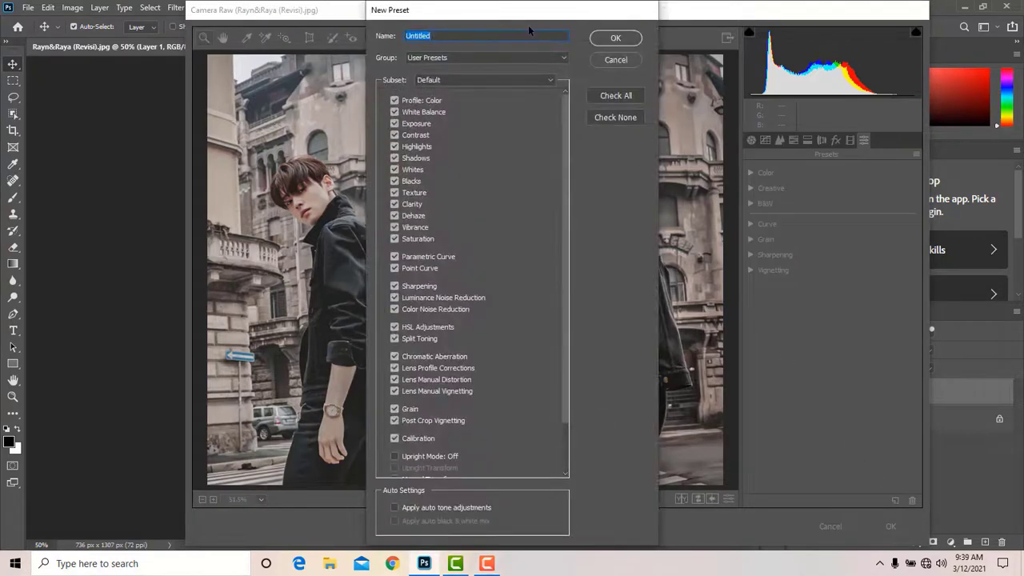
text(brown look effect)
click(615, 39)
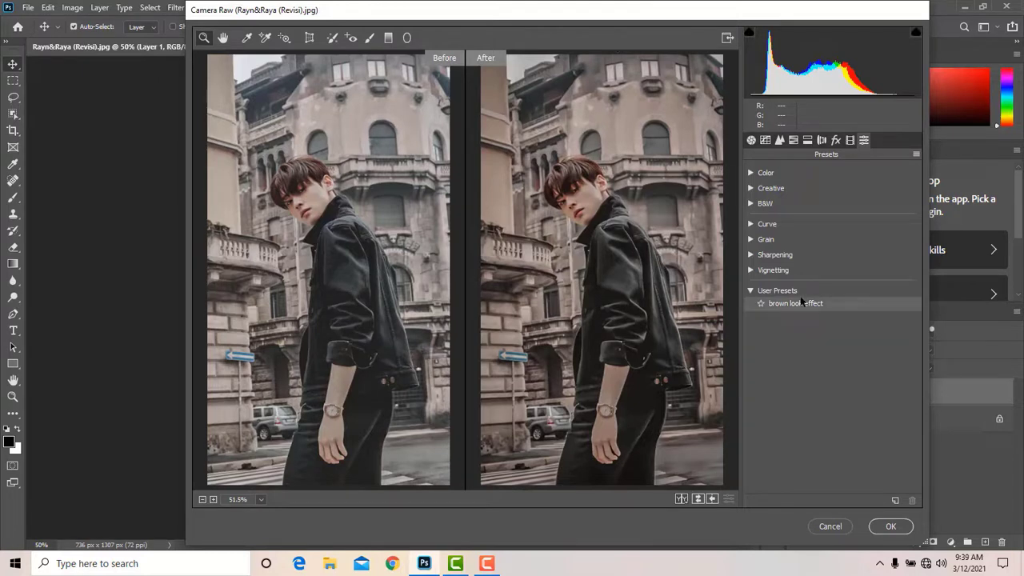
click(890, 527)
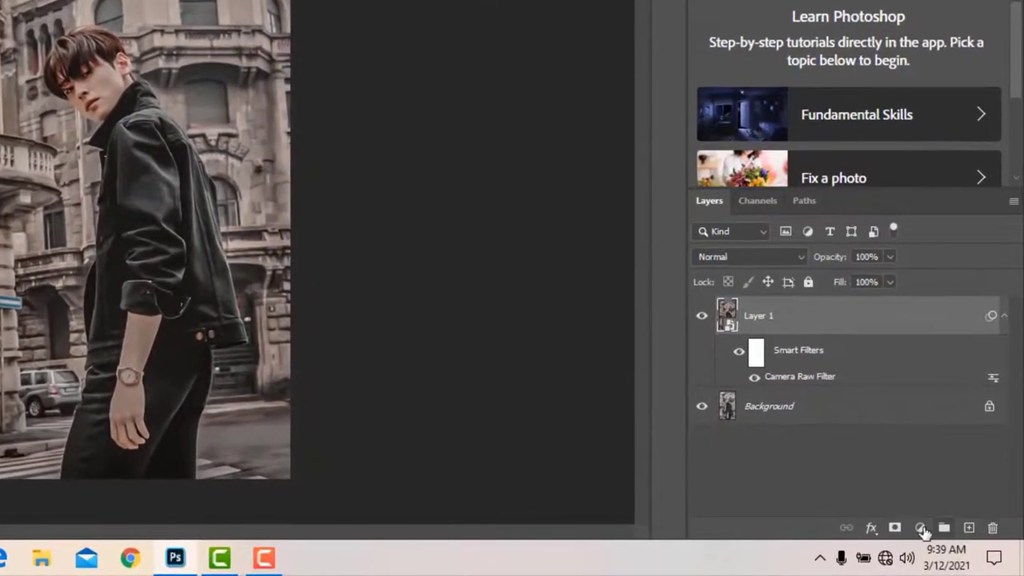
Add a Brightness/Contrast adjustment layer with Brightness 34 and slightly raised Contrast, and compare the photo without and with the edits.
click(921, 528)
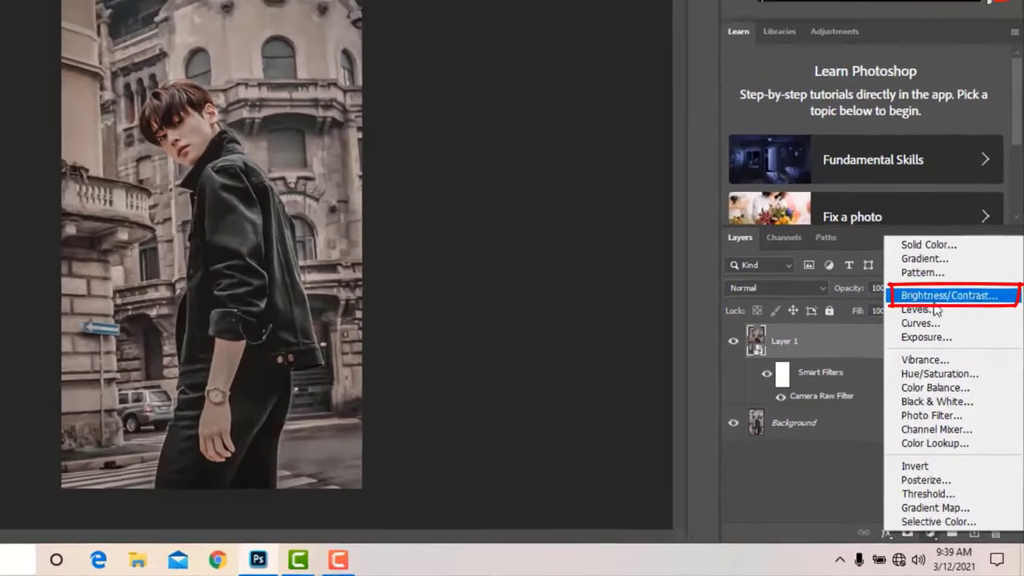
click(942, 264)
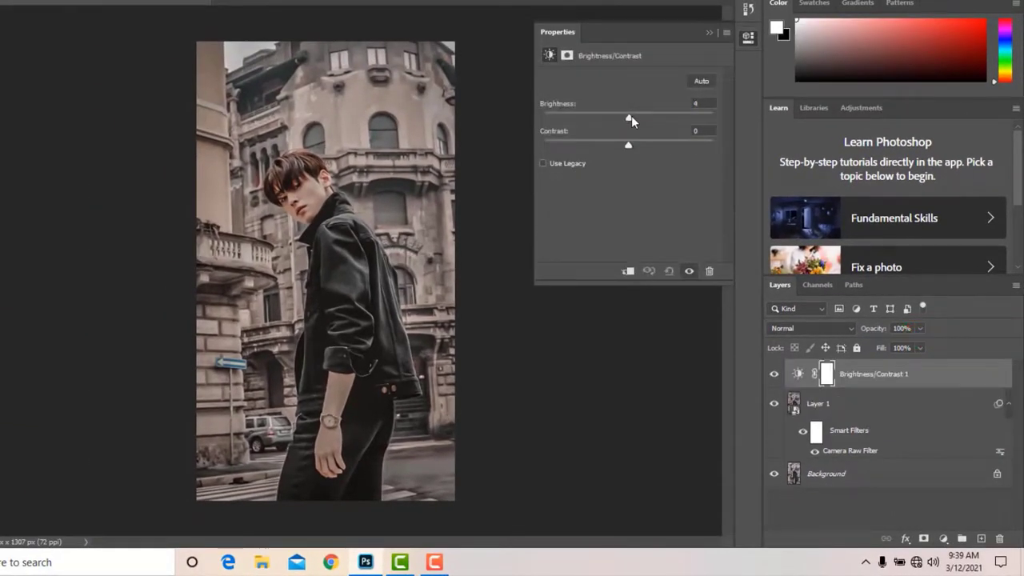
drag(631, 116, 631, 144)
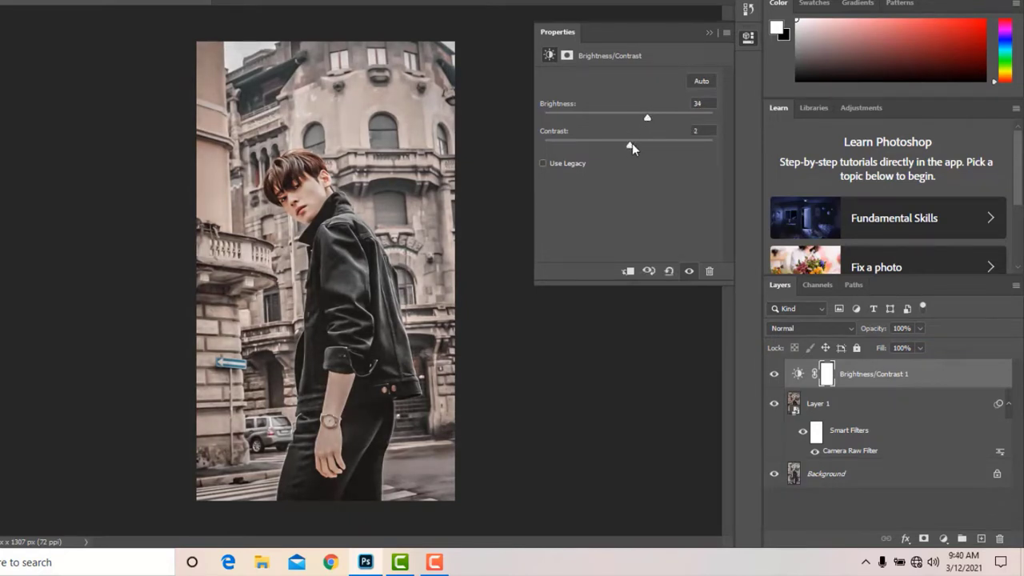
click(707, 32)
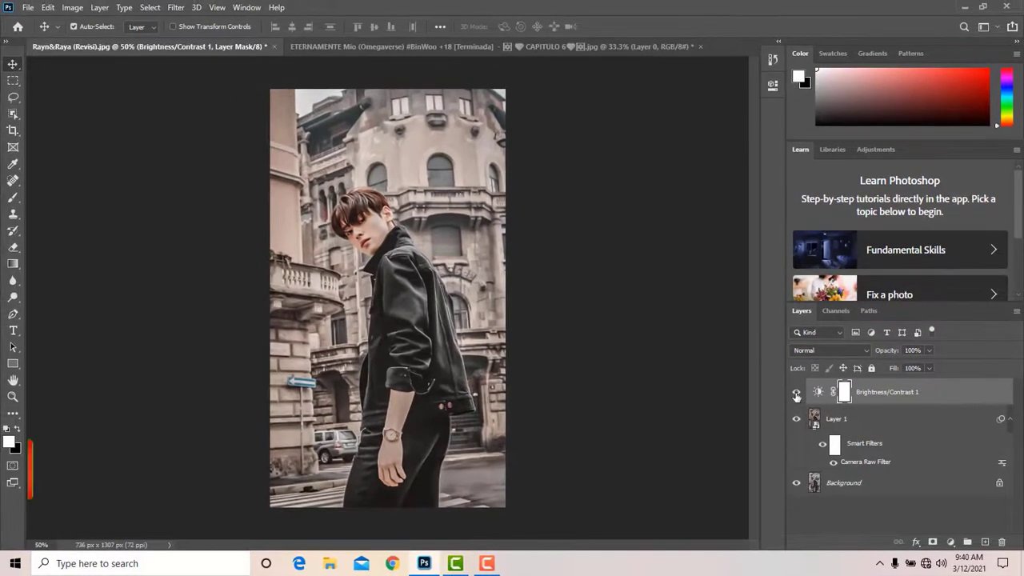
click(796, 392)
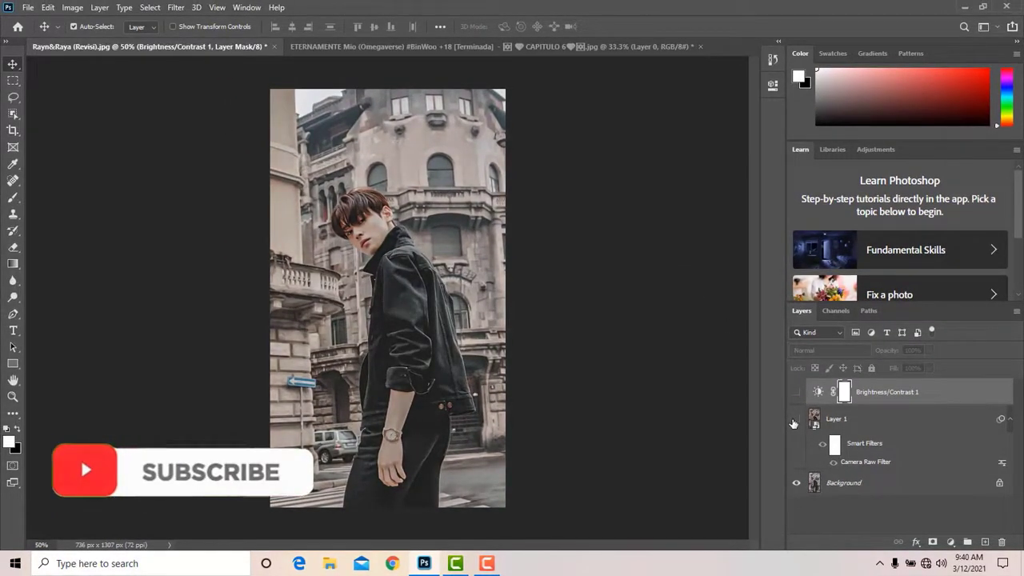
click(796, 392)
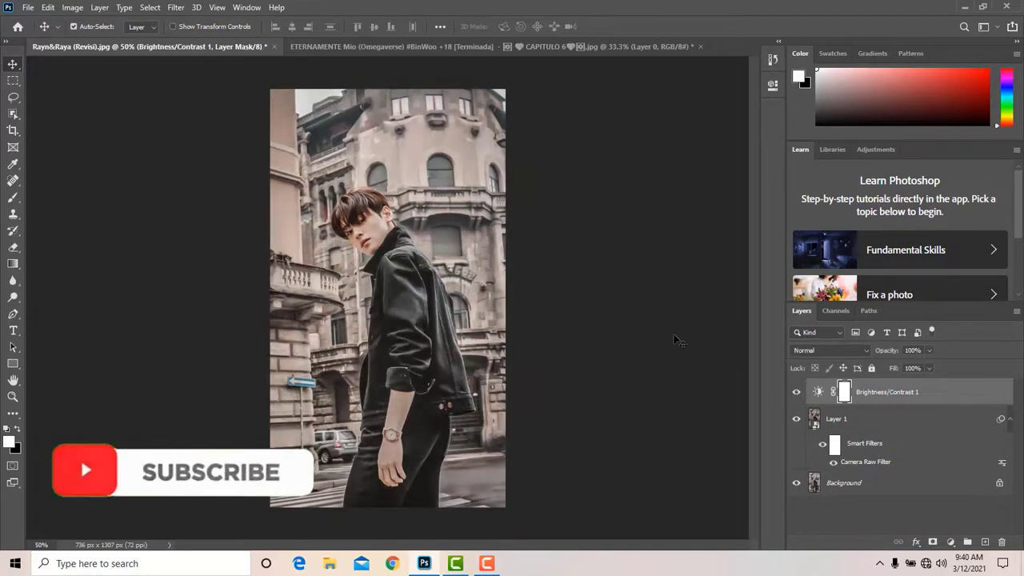
Duplicate the layer of the open portrait with the daisy and choose the "brown look effect" preset in the Camera Raw Filter.
click(452, 48)
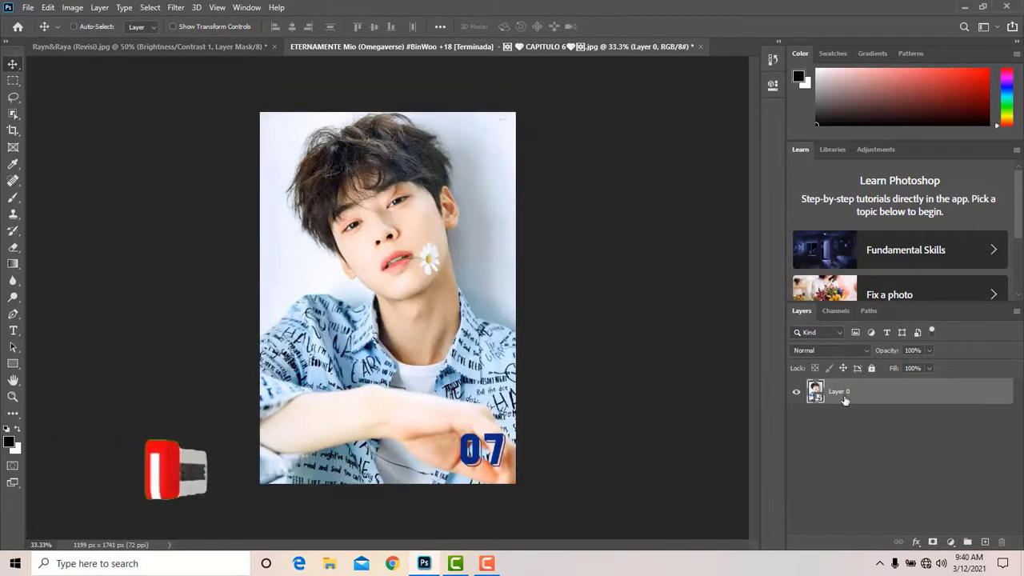
key(ctrl+j)
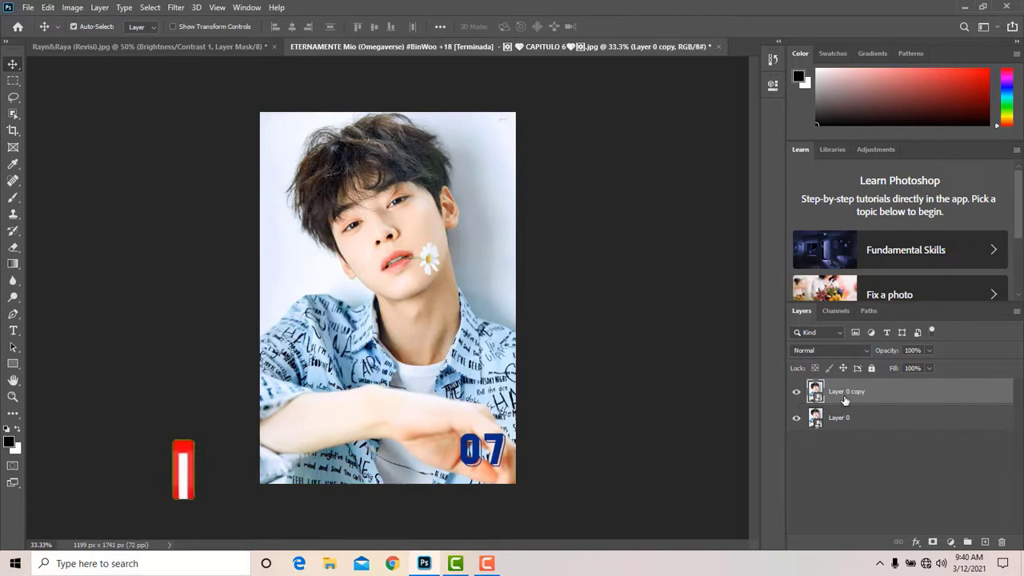
click(176, 8)
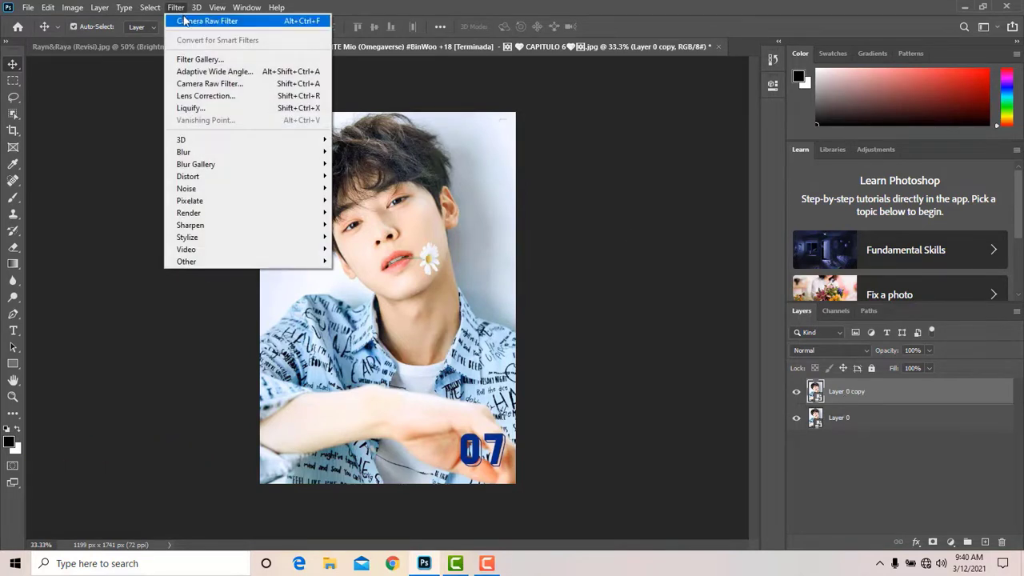
click(185, 22)
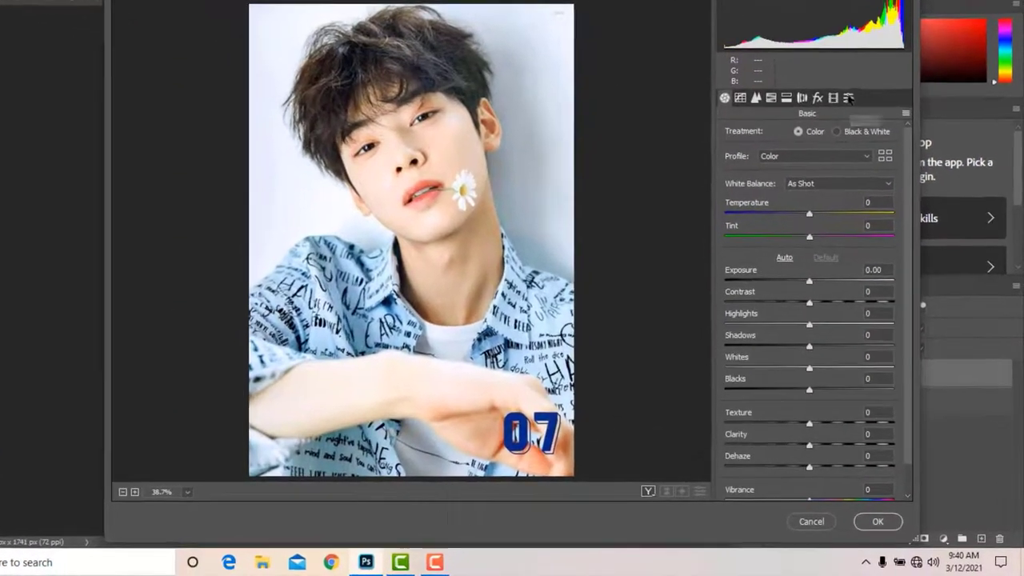
click(848, 97)
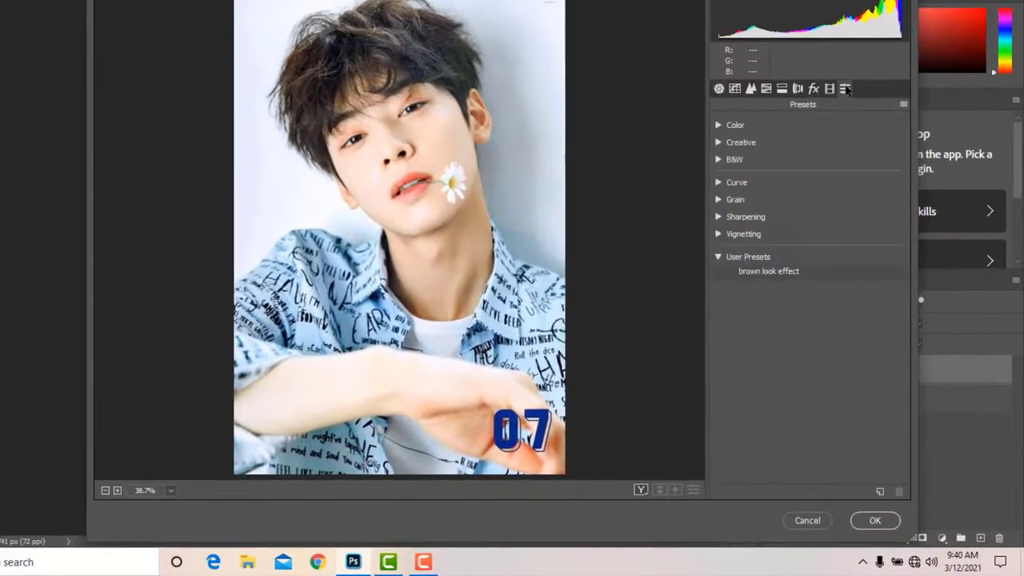
click(764, 273)
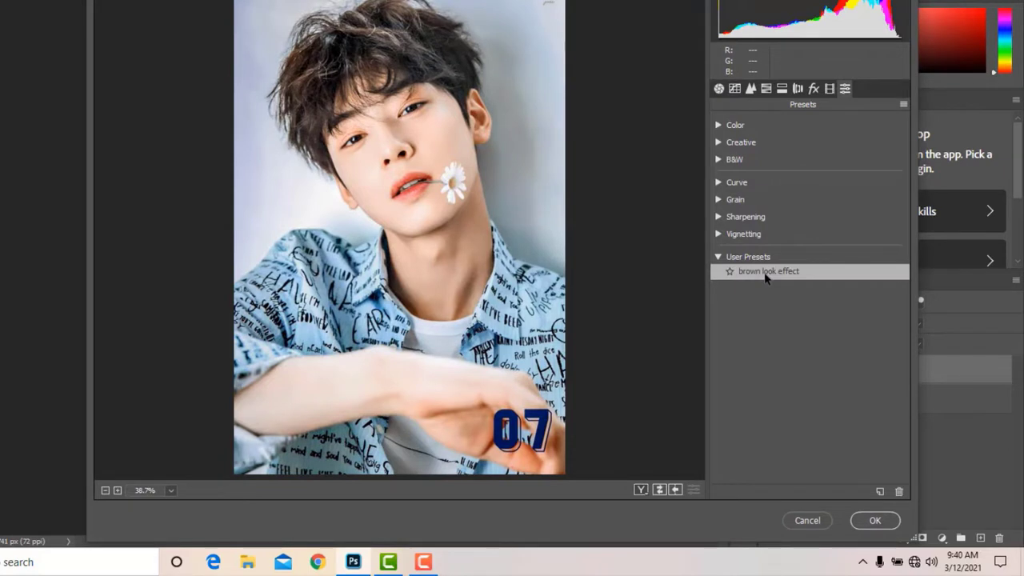
Set Highlights to -100, Shadows to +13, Whites to -38 and Contrast to +11, compare before and after, and apply the filter.
click(719, 88)
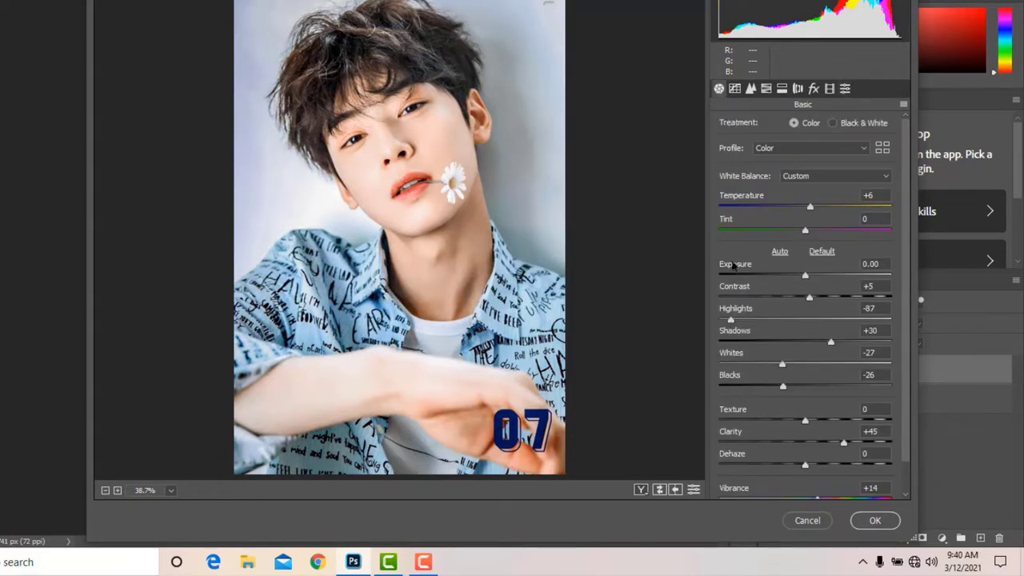
drag(732, 323, 719, 321)
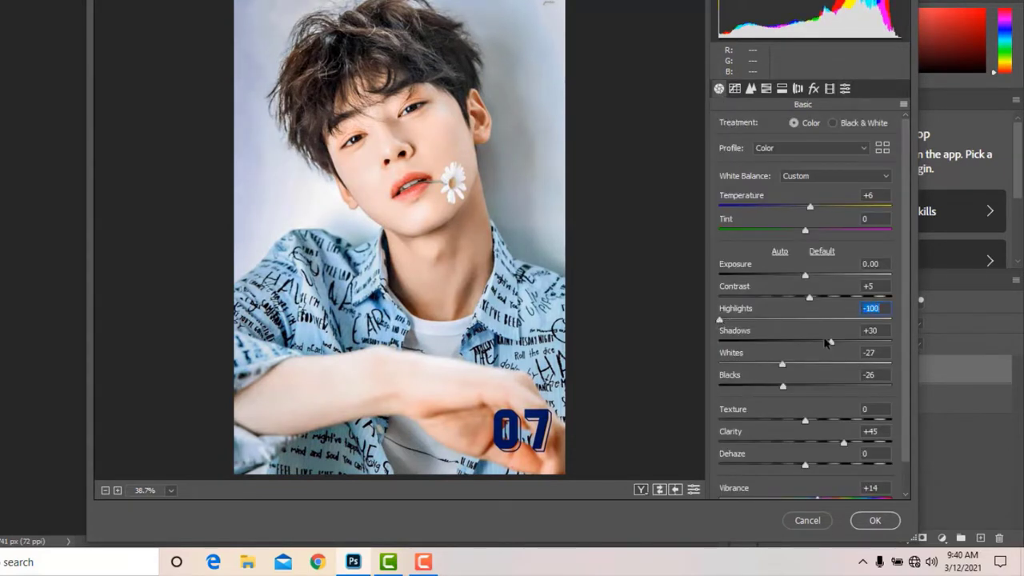
drag(829, 342, 768, 365)
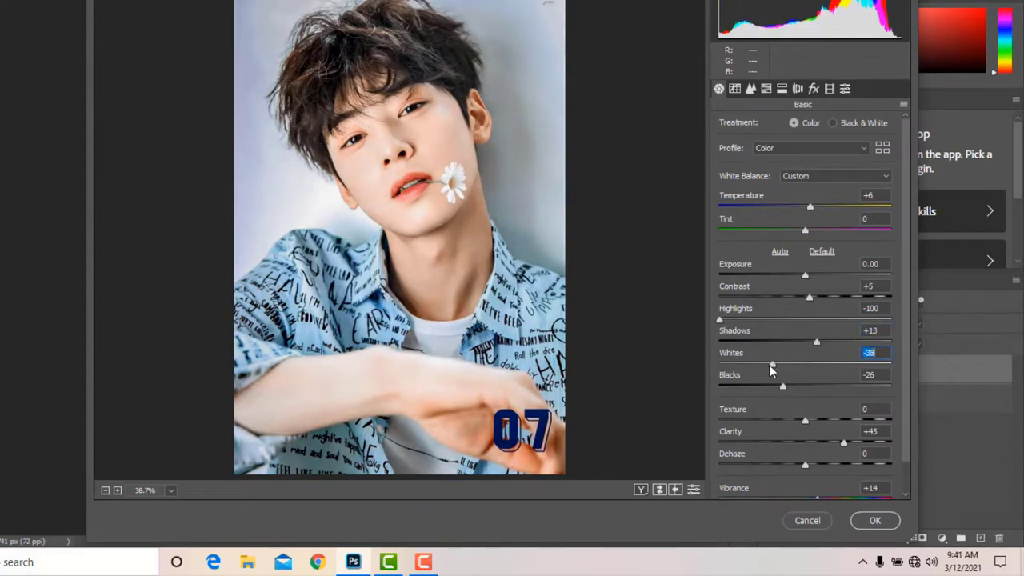
drag(812, 298, 816, 299)
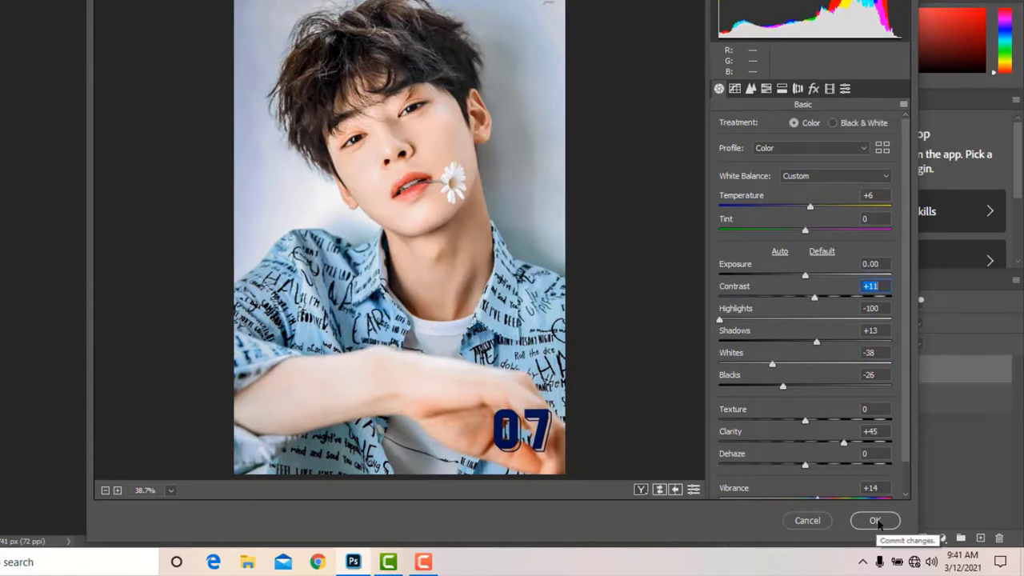
click(641, 490)
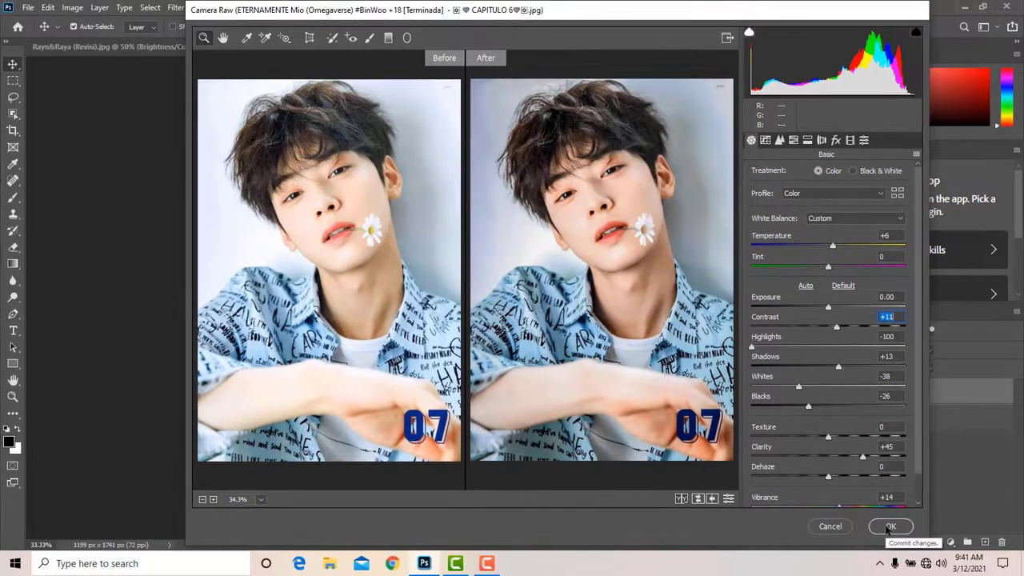
click(889, 526)
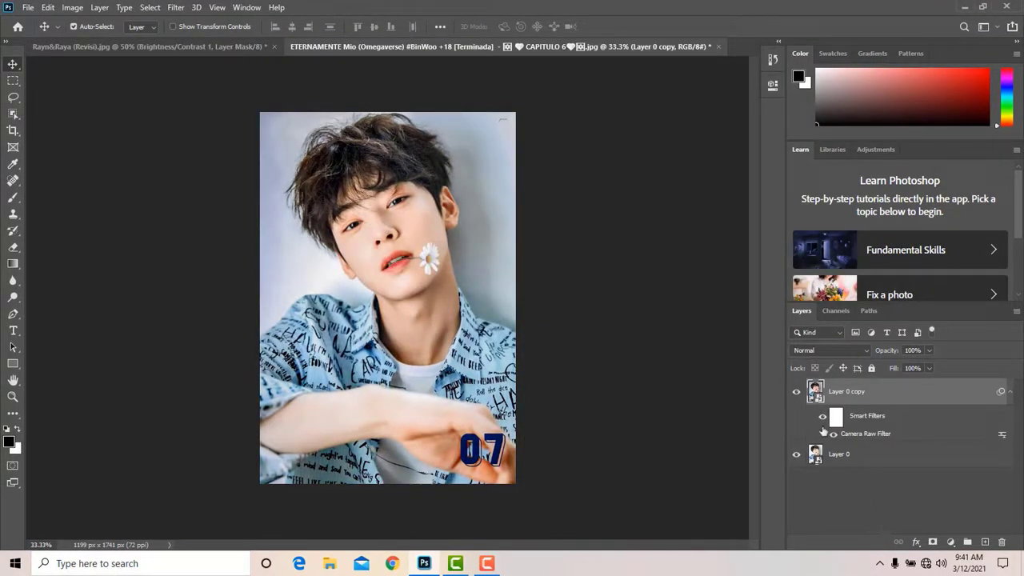
Compare the daisy portrait without and with its filtered copy layer, and return to the street portrait document.
click(797, 392)
click(798, 393)
click(229, 46)
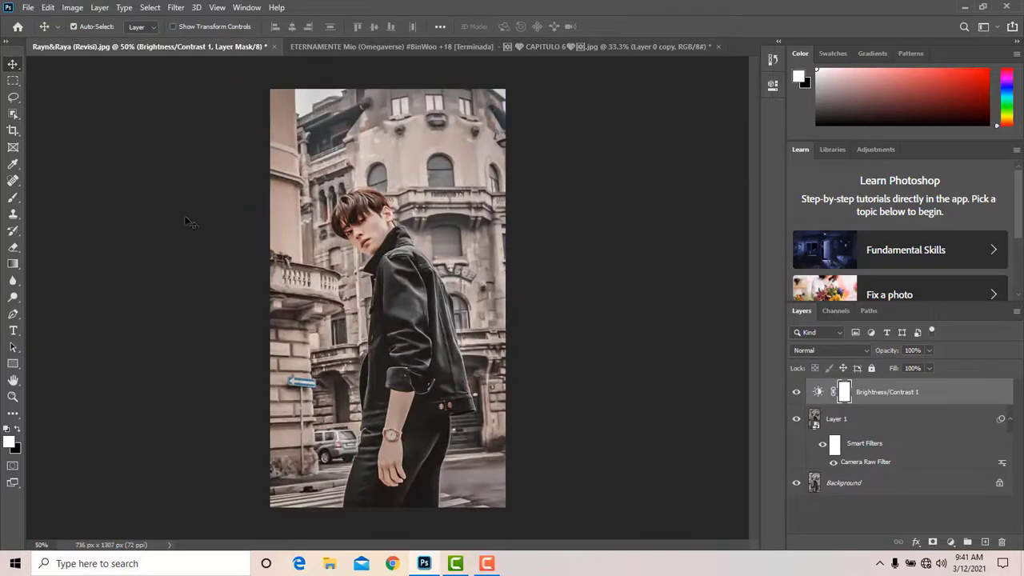